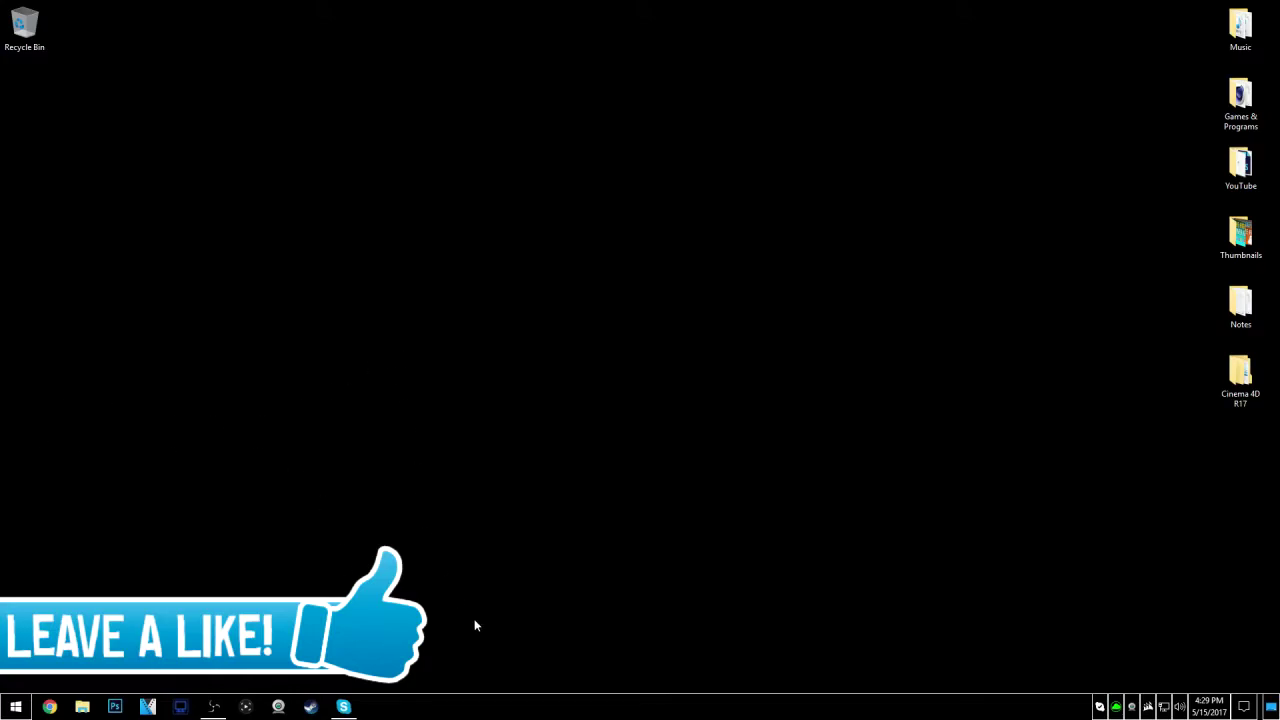
Refresh the desktop, open the Cinema 4D R17 folder, and turn off High Contrast.
right_click(423, 489)
left_click(465, 523)
right_click(405, 299)
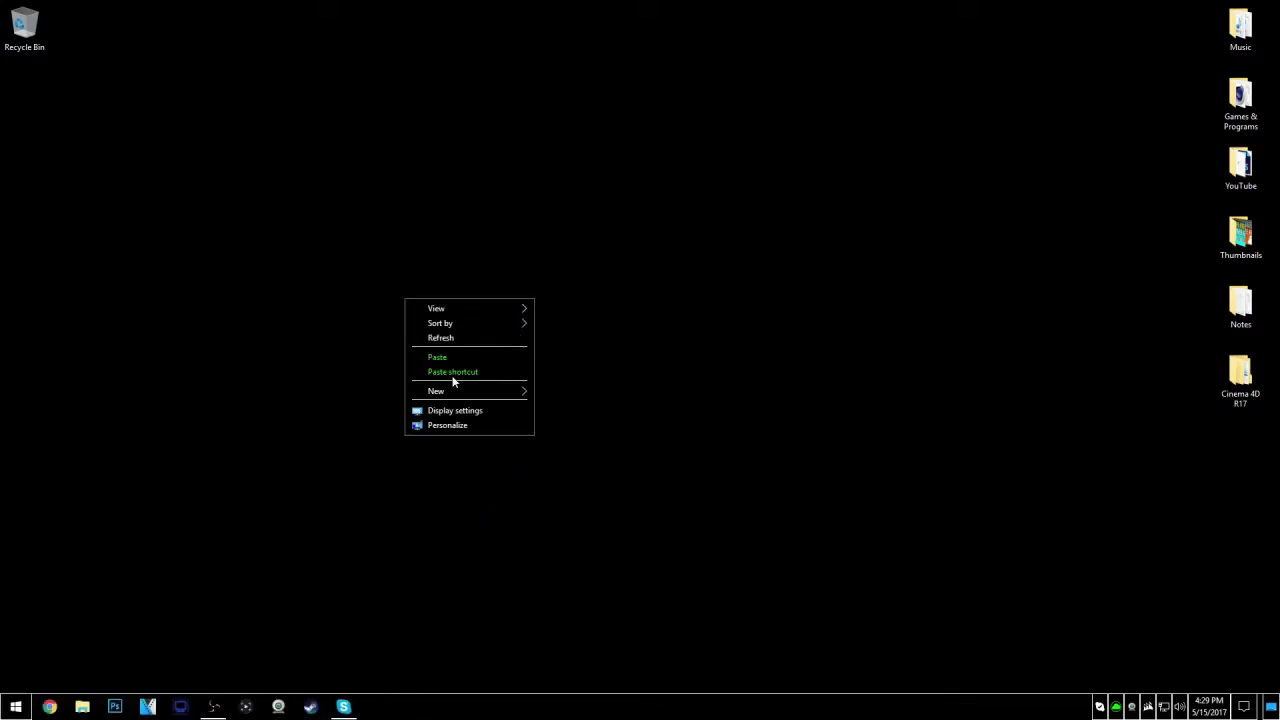
right_click(695, 175)
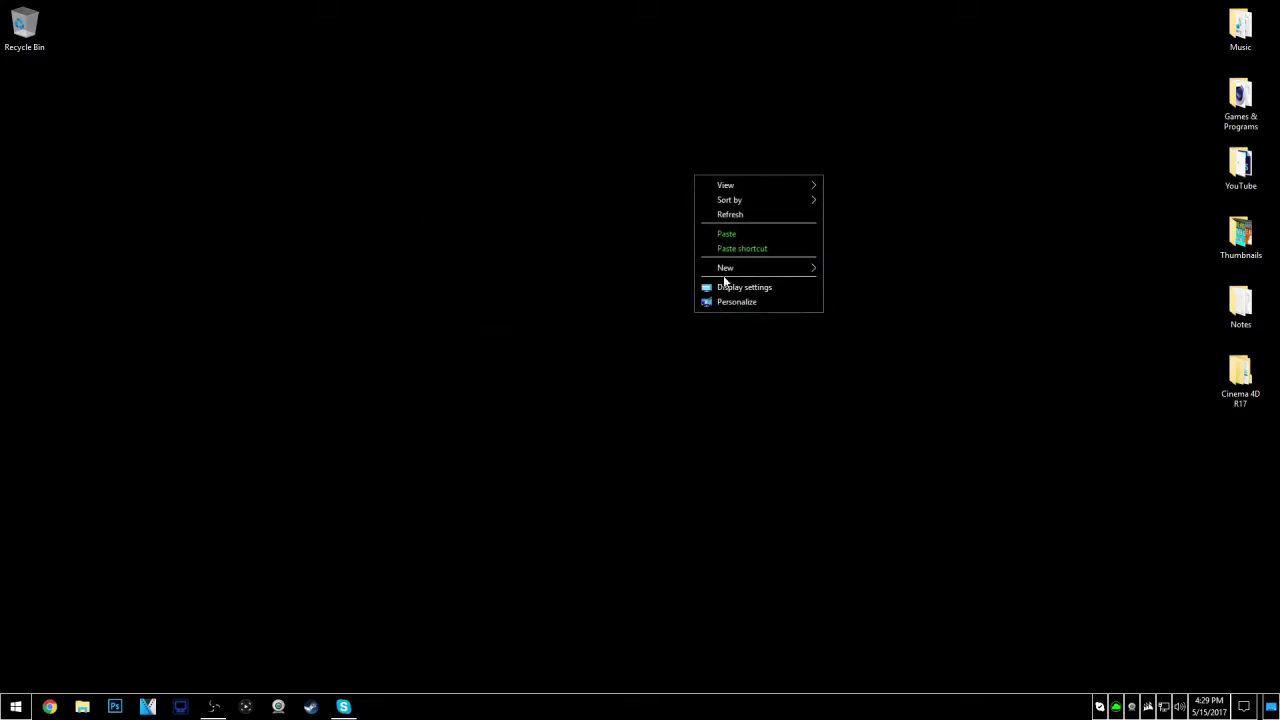
left_click(1137, 391)
double_click(1240, 375)
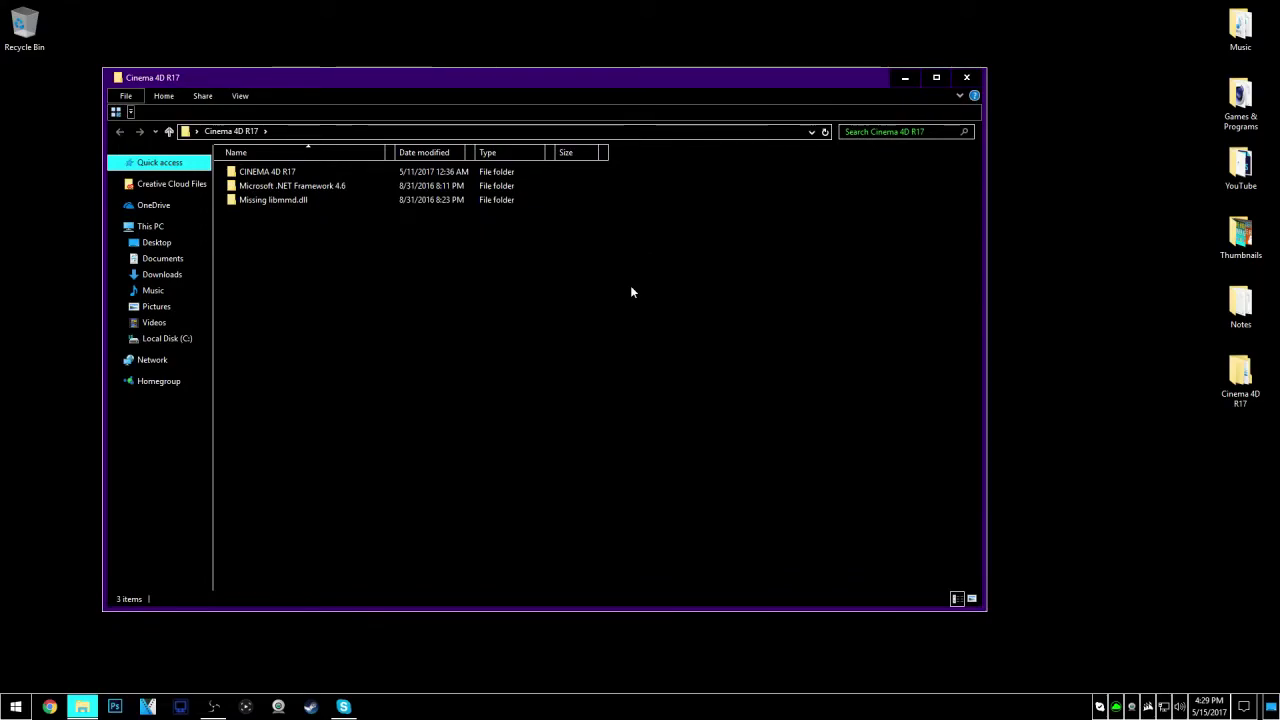
key("shift+alt+Print")
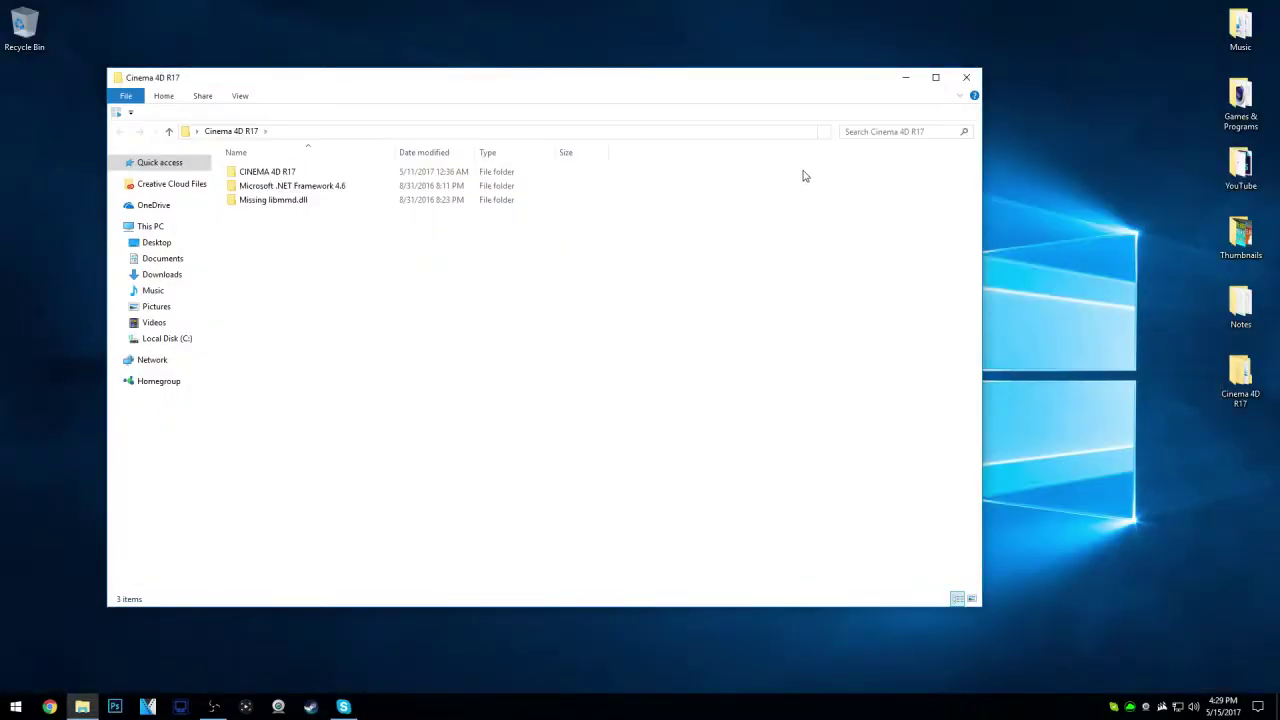
Close the Cinema 4D R17 folder window.
left_click(966, 77)
right_click(363, 379)
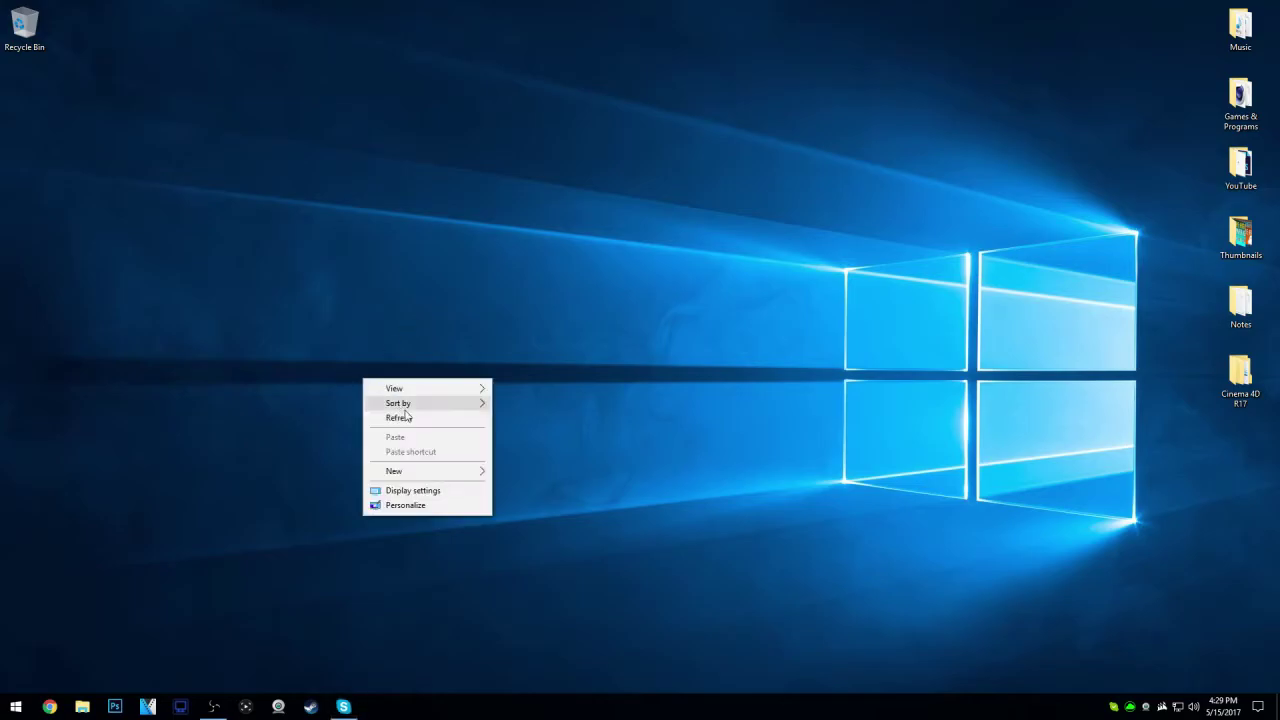
key("super+e")
left_click(966, 77)
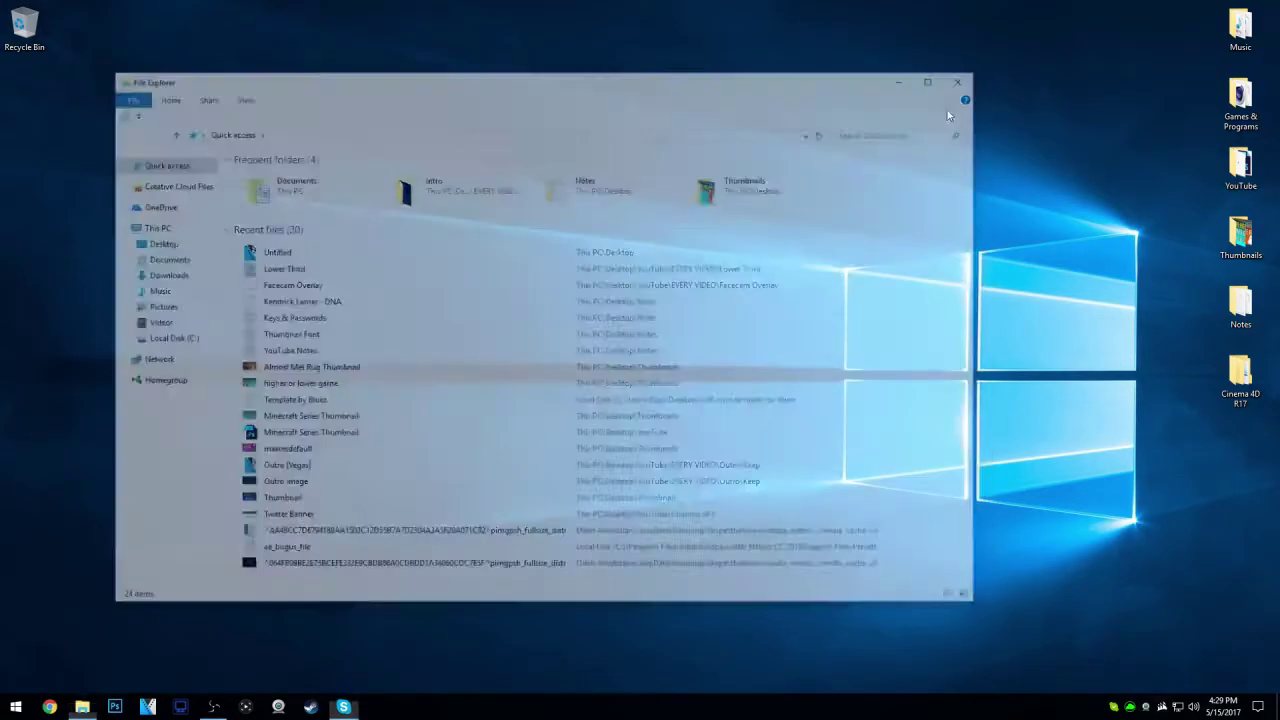
Browse Pictures to the Wallpaper and Extra Wallpaper images, then close the window.
left_click(82, 707)
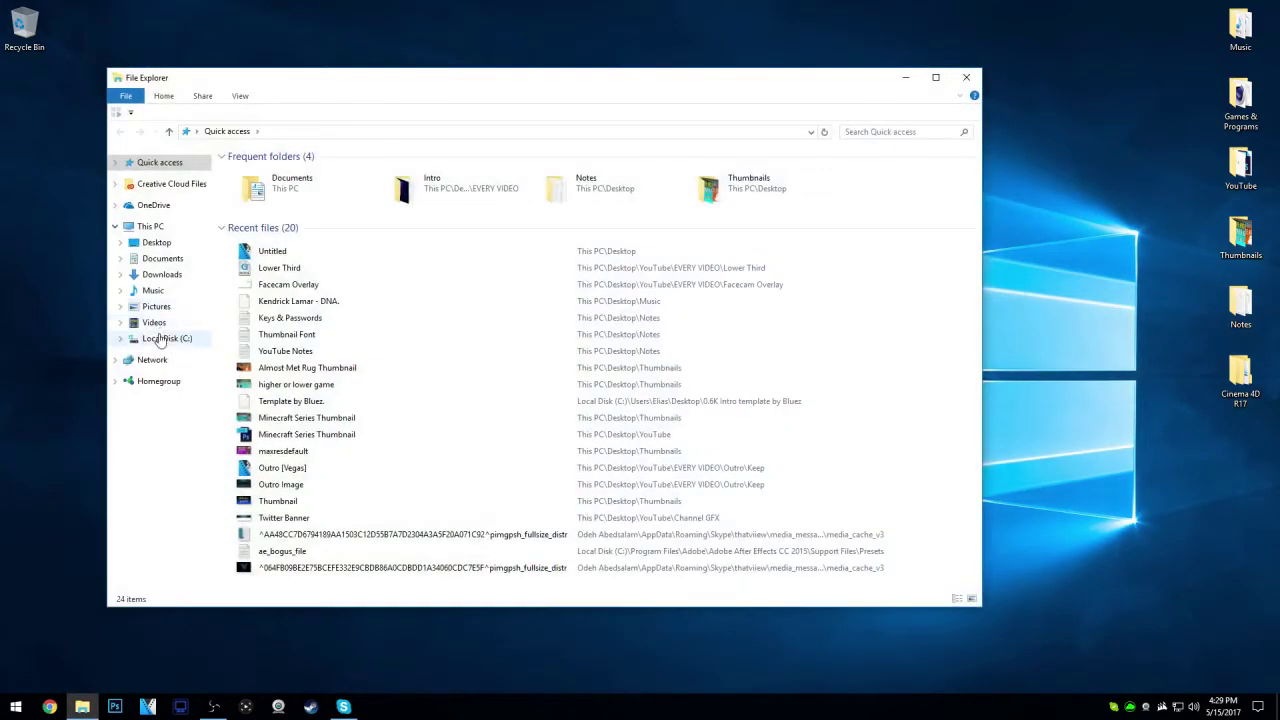
left_click(156, 306)
right_click(532, 189)
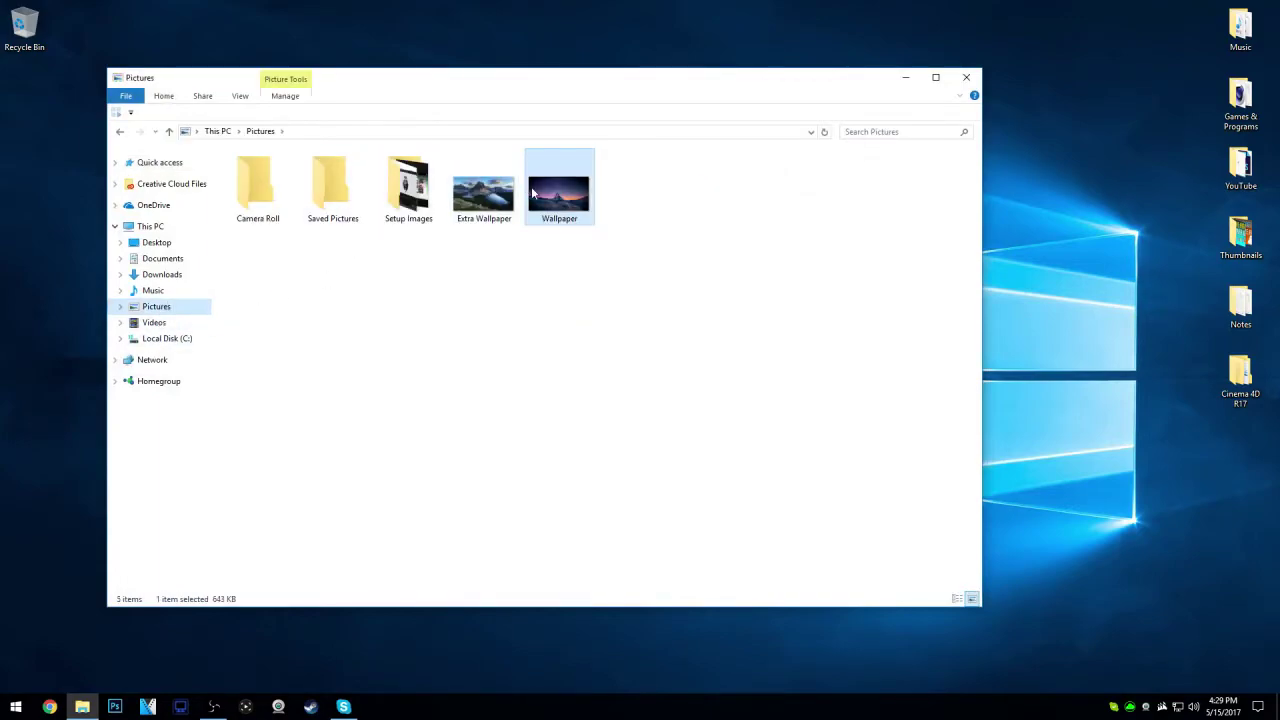
right_click(484, 190)
key("alt+F4")
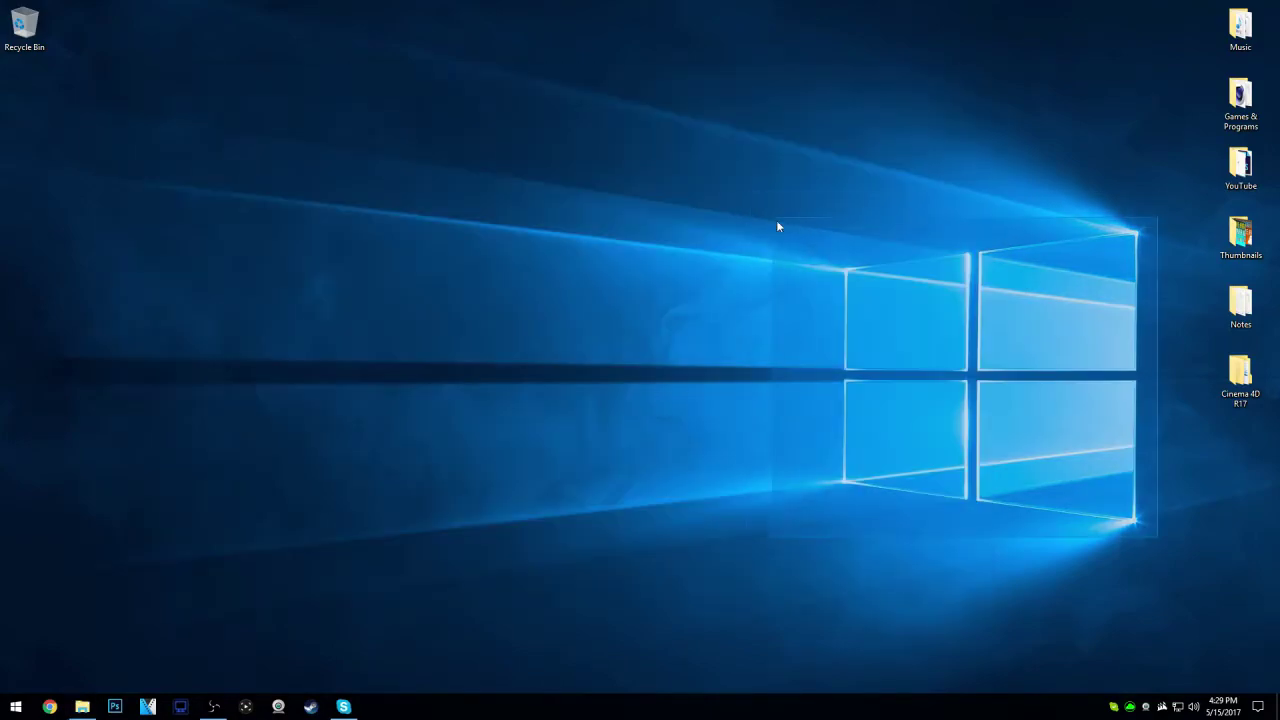
Use Set as desktop background on the Pictures 'Wallpaper' image, then close Explorer.
left_click_drag(836, 252, 831, 255)
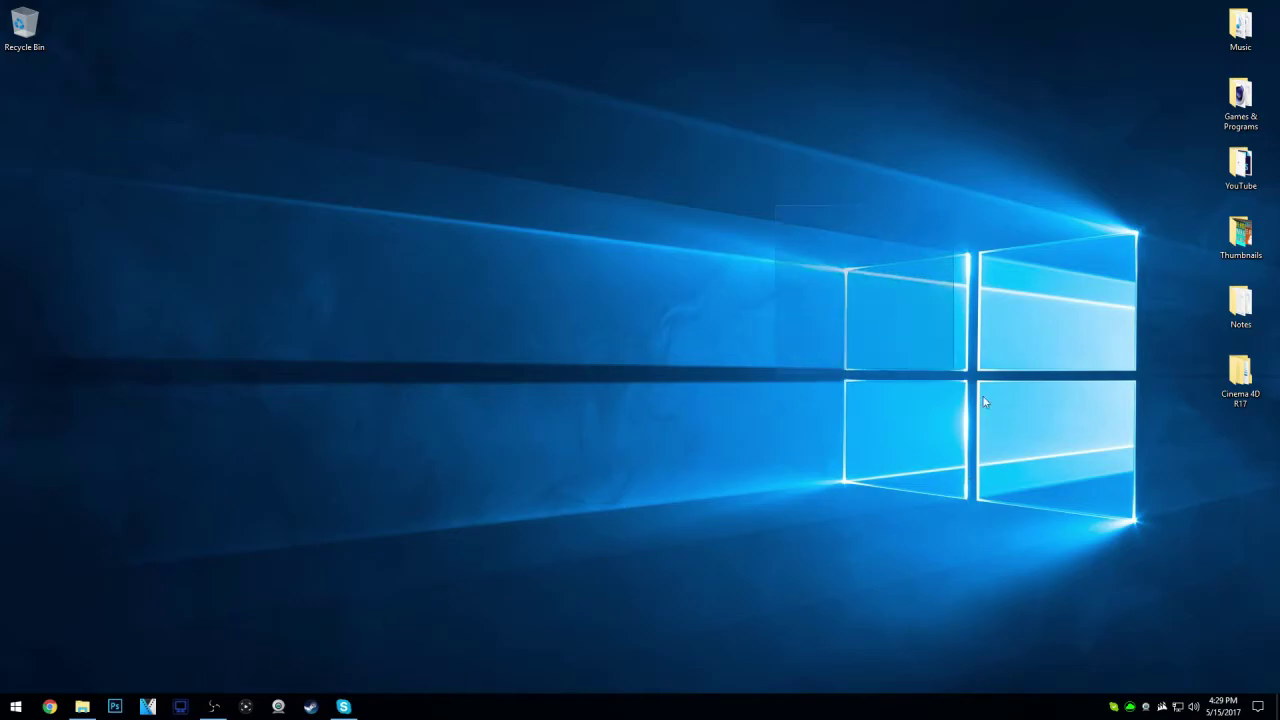
left_click(82, 706)
left_click(552, 200)
right_click(541, 208)
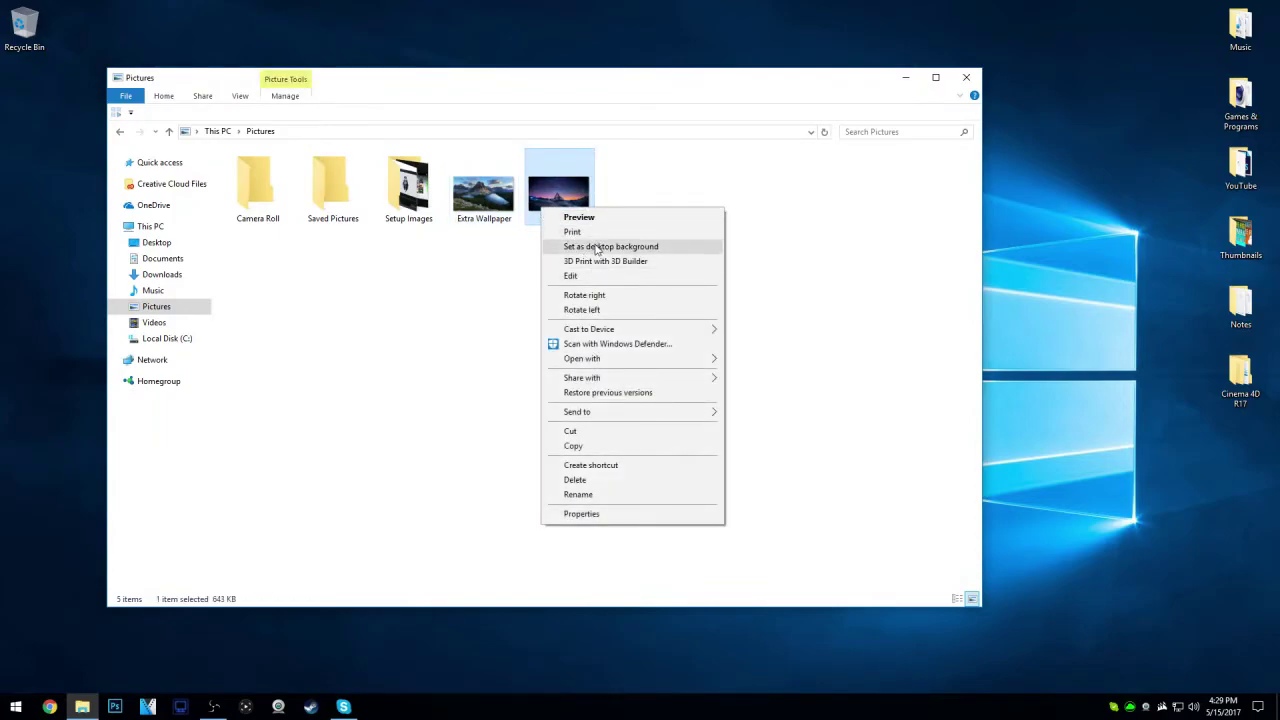
left_click(597, 247)
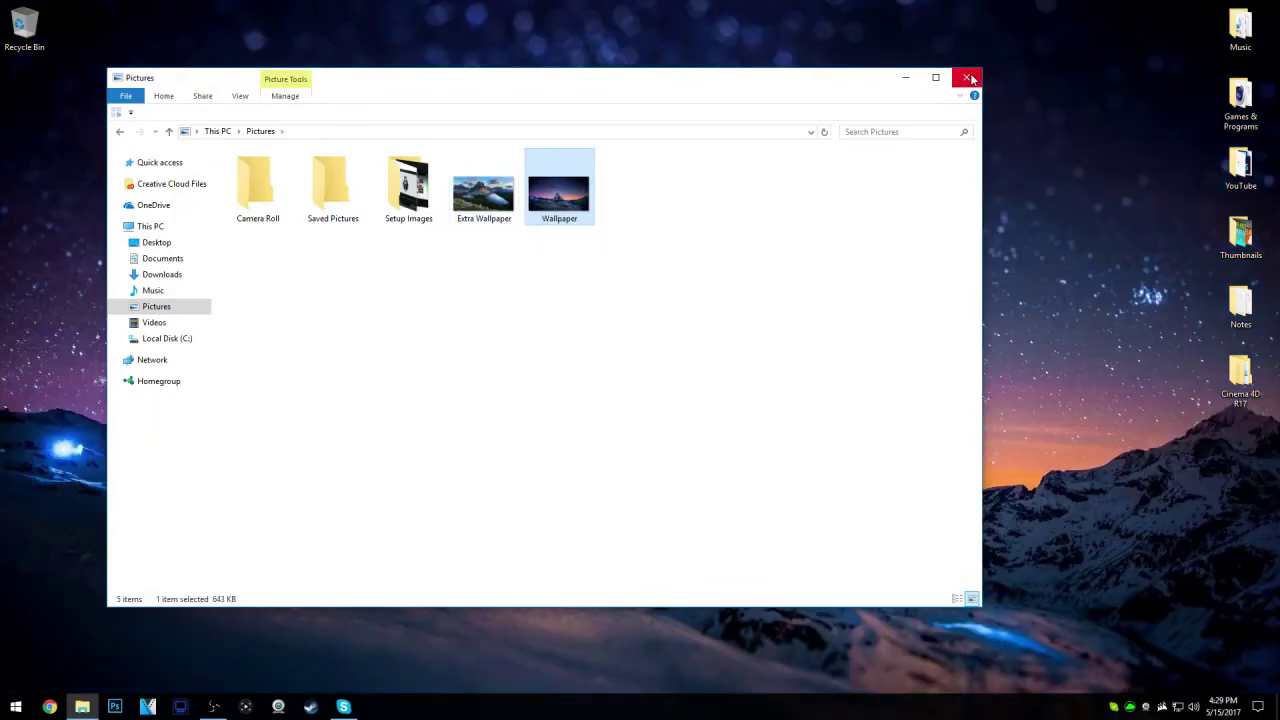
left_click(966, 77)
left_click_drag(738, 392, 538, 470)
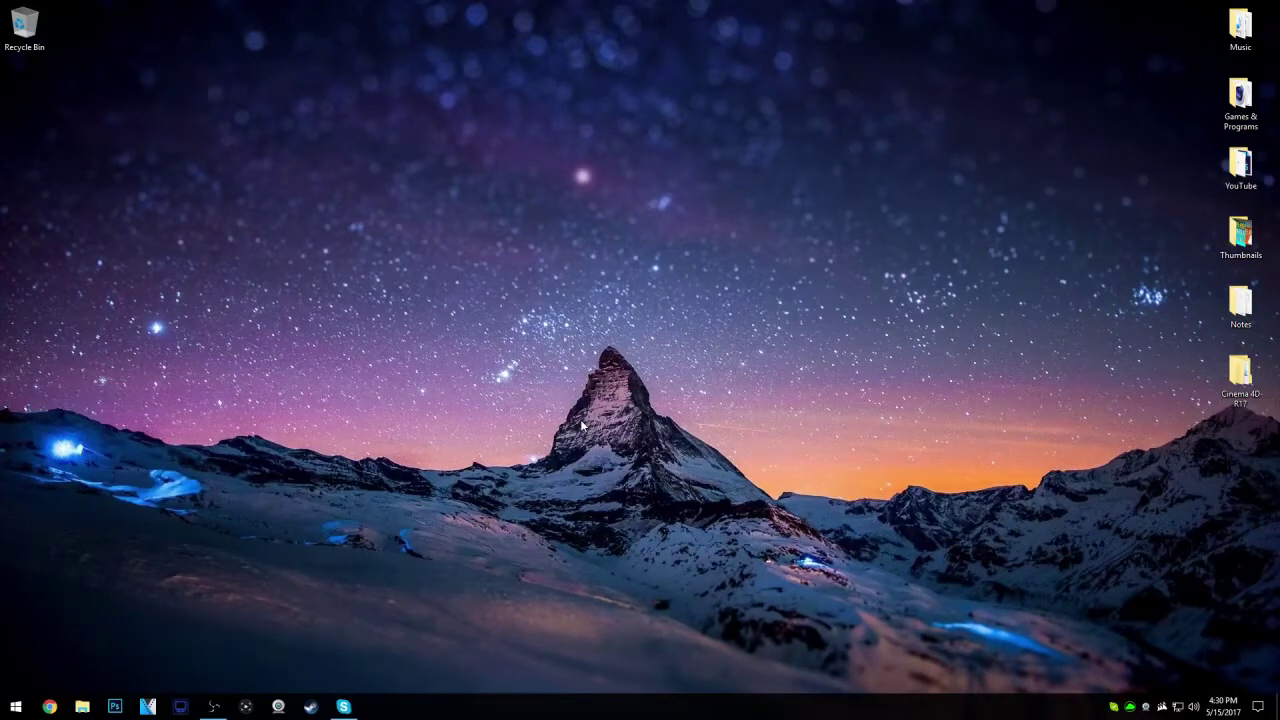